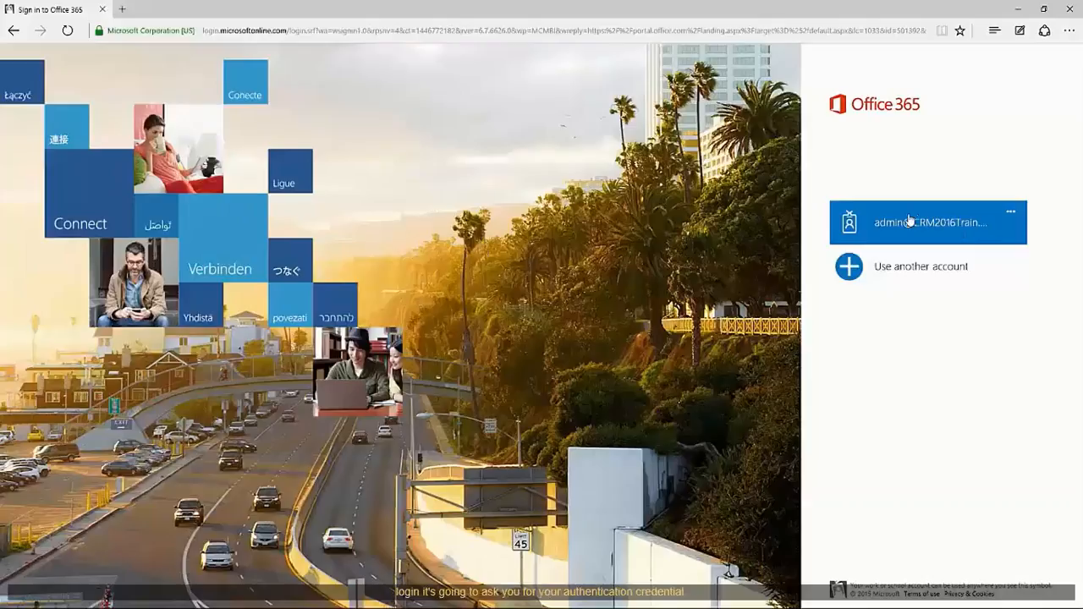
Sign in to Office 365 with the admin account and its password.
left_click(908, 220)
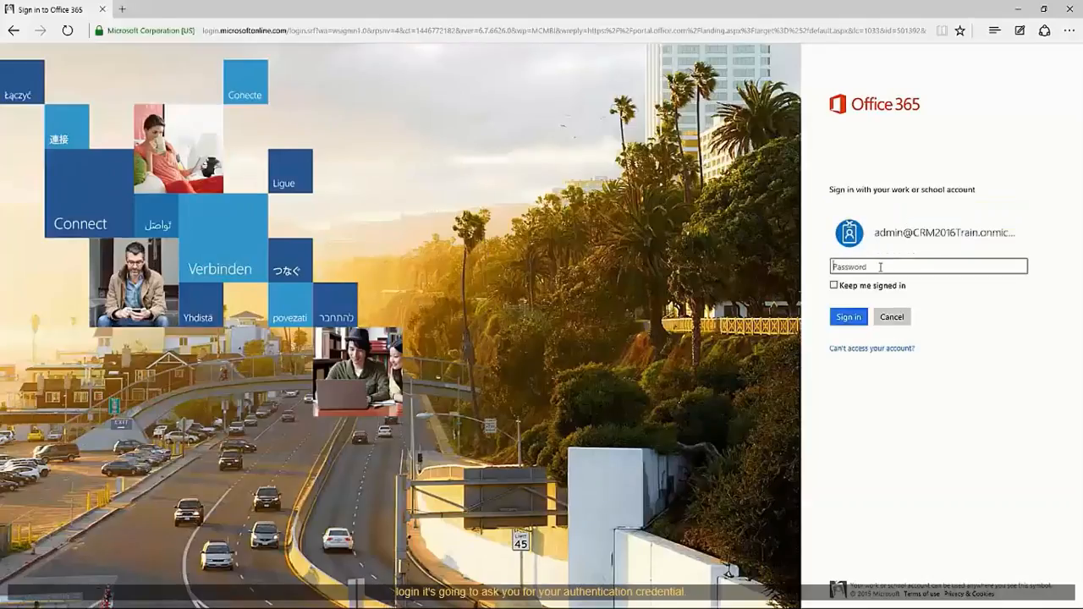
type("••••")
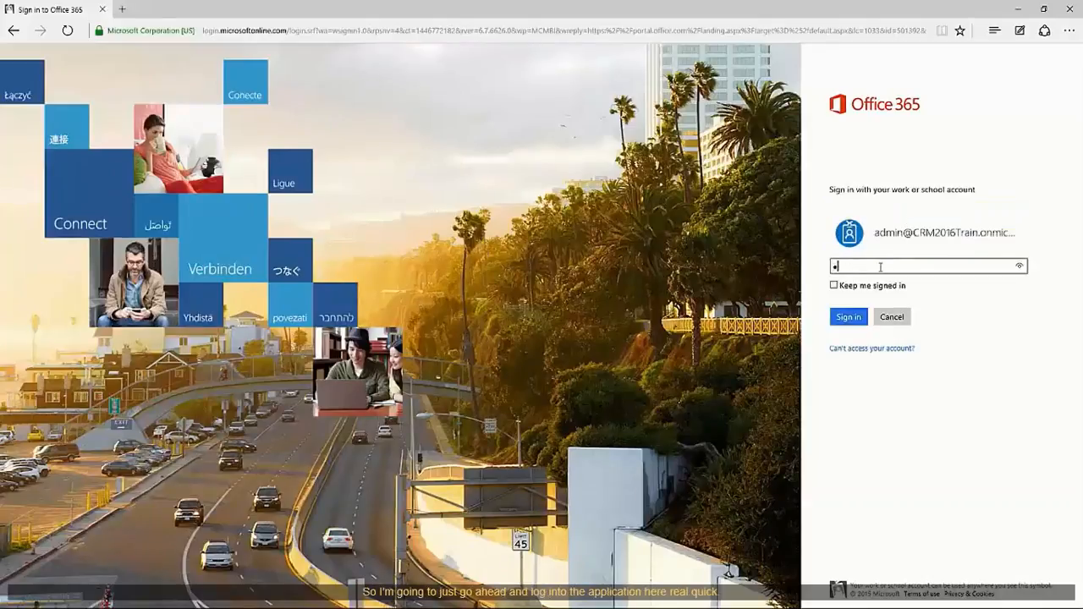
type("••••••")
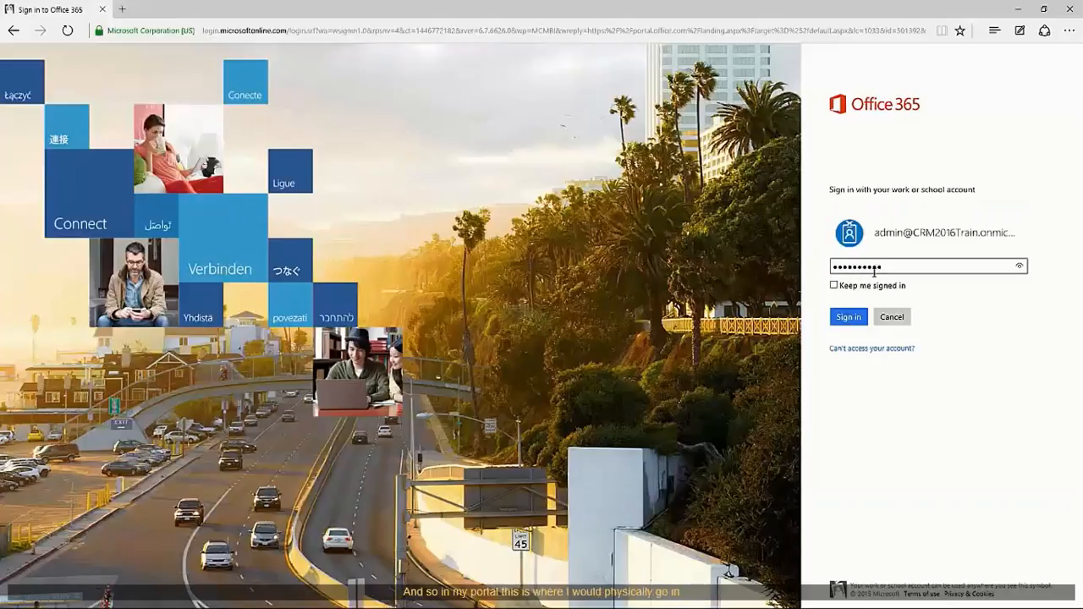
left_click(849, 319)
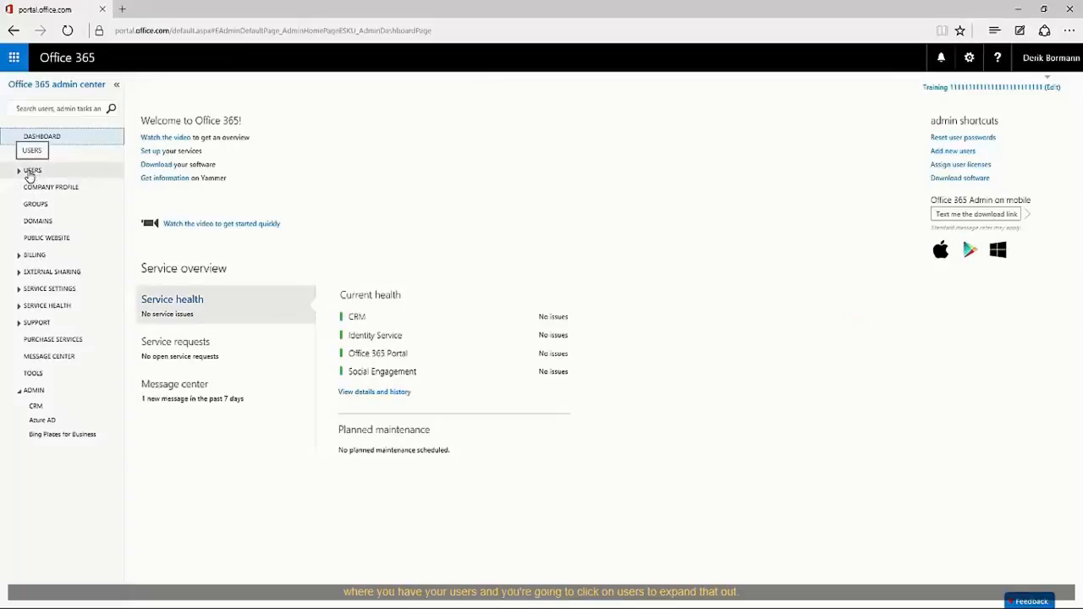
Go to Active Users under USERS and start a new user account.
left_click(20, 173)
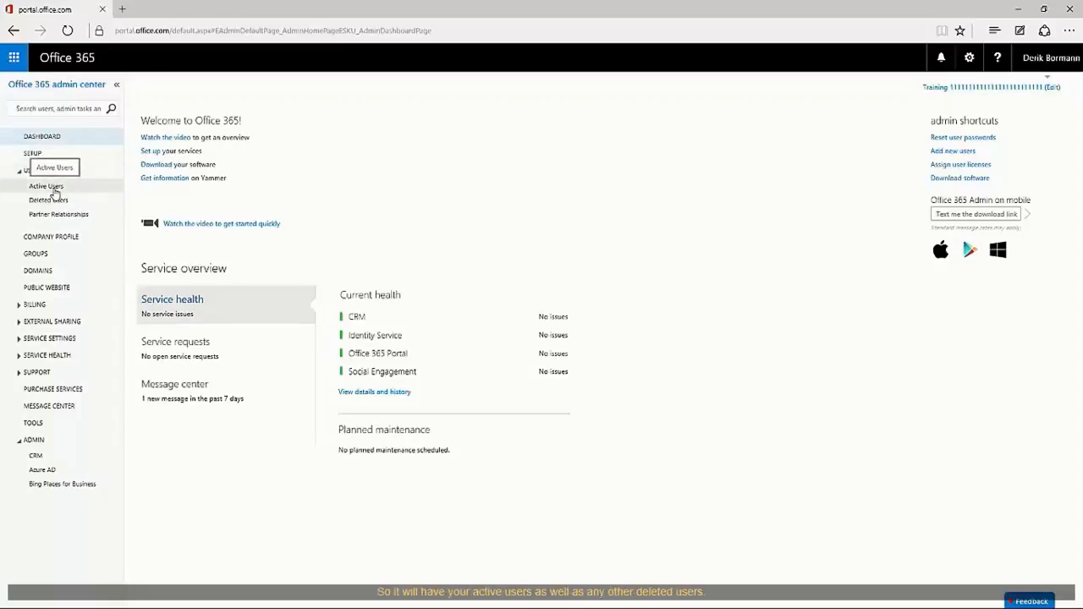
left_click(54, 194)
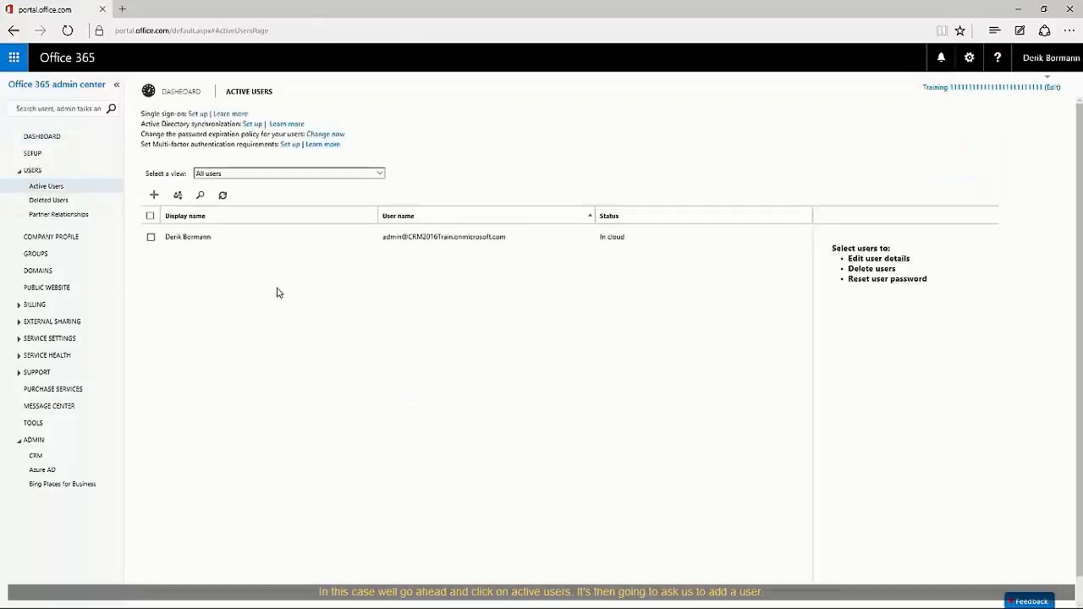
left_click(155, 197)
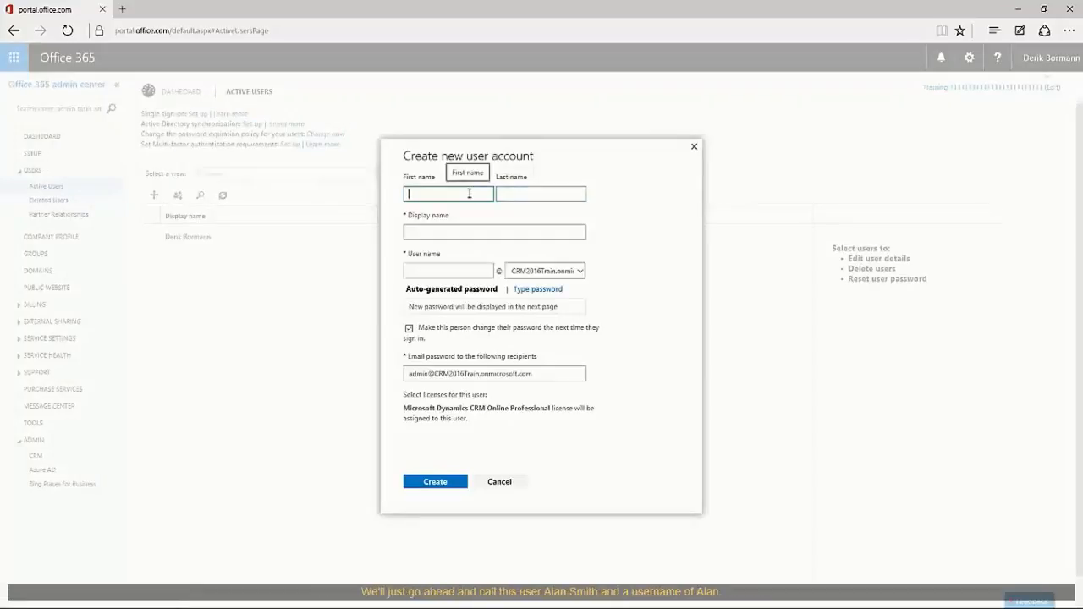
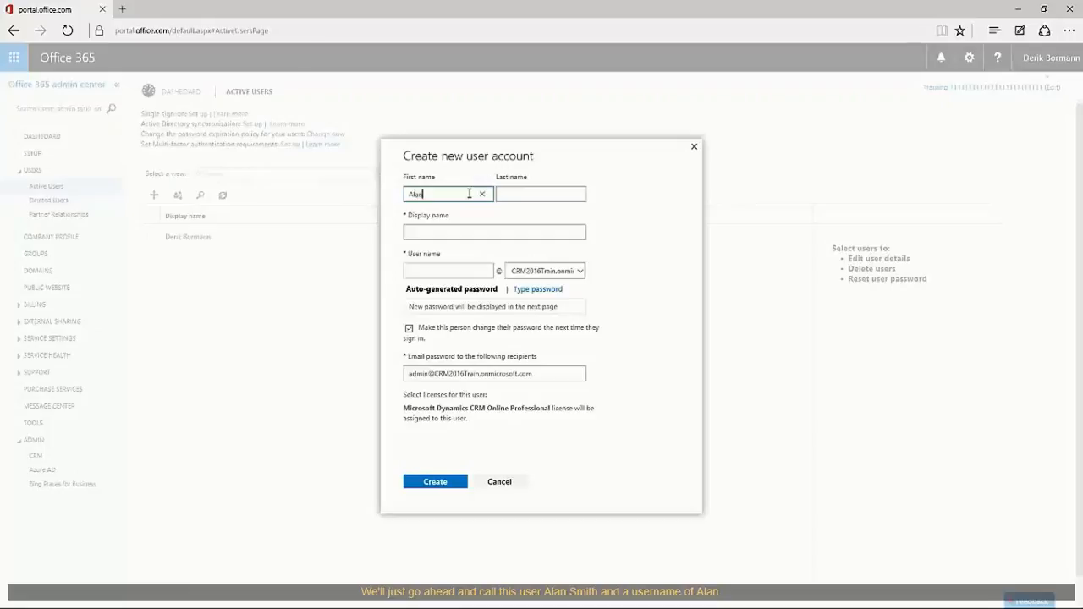
Enter the first user's first name, last name and user name, and choose to type the password manually.
key("Tab")
key("Tab")
key("Tab")
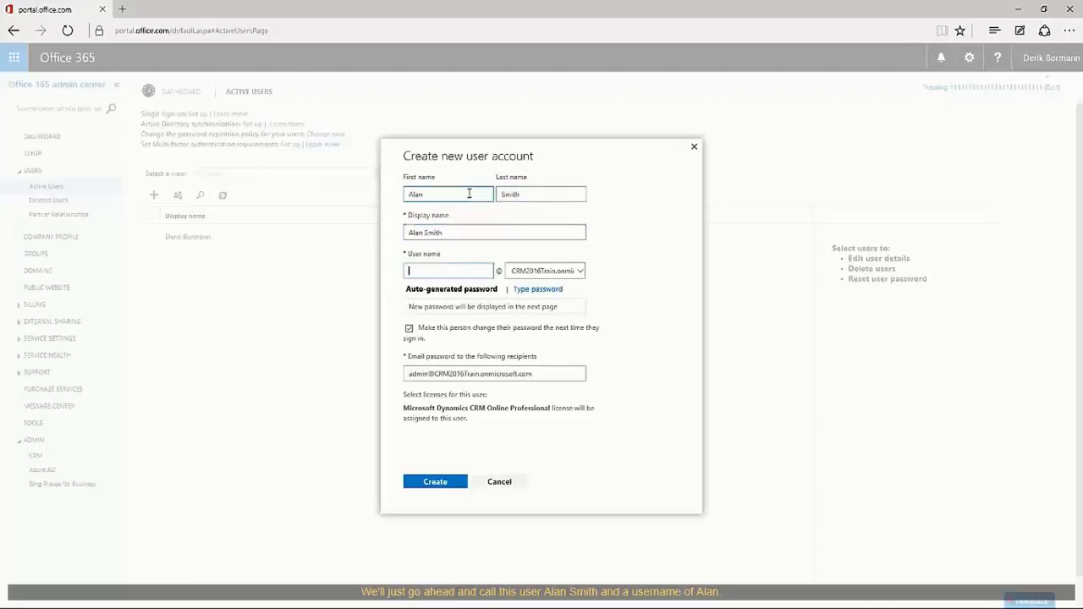
type("alan")
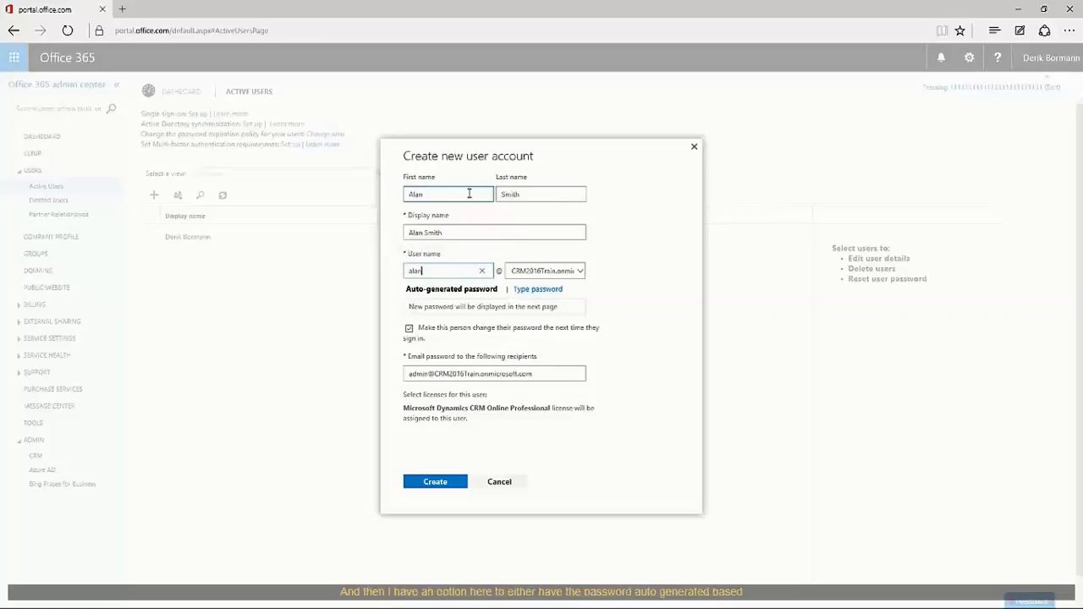
key("Tab")
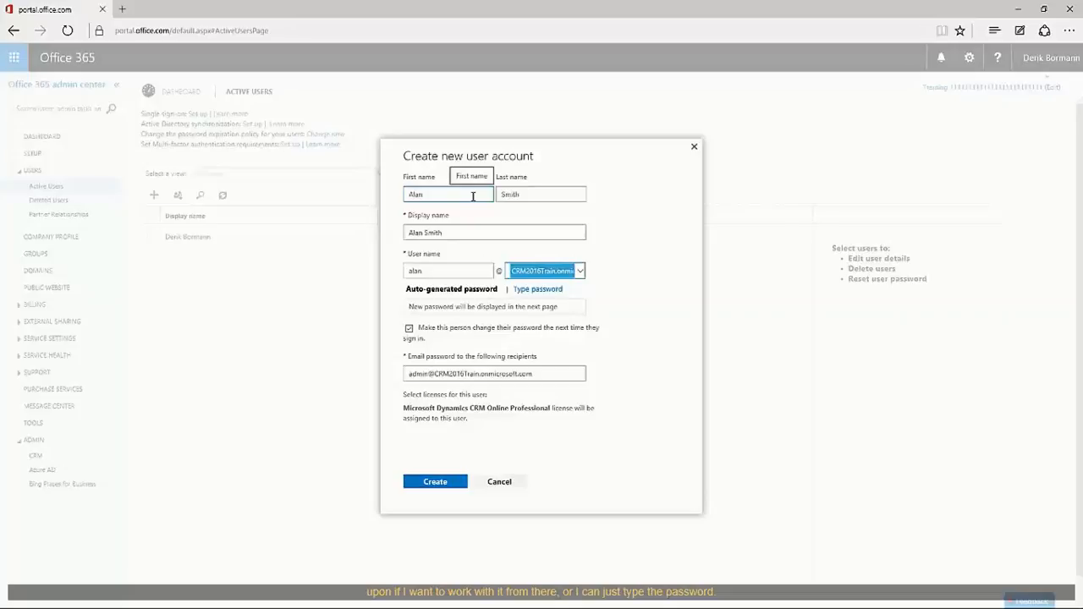
left_click(544, 291)
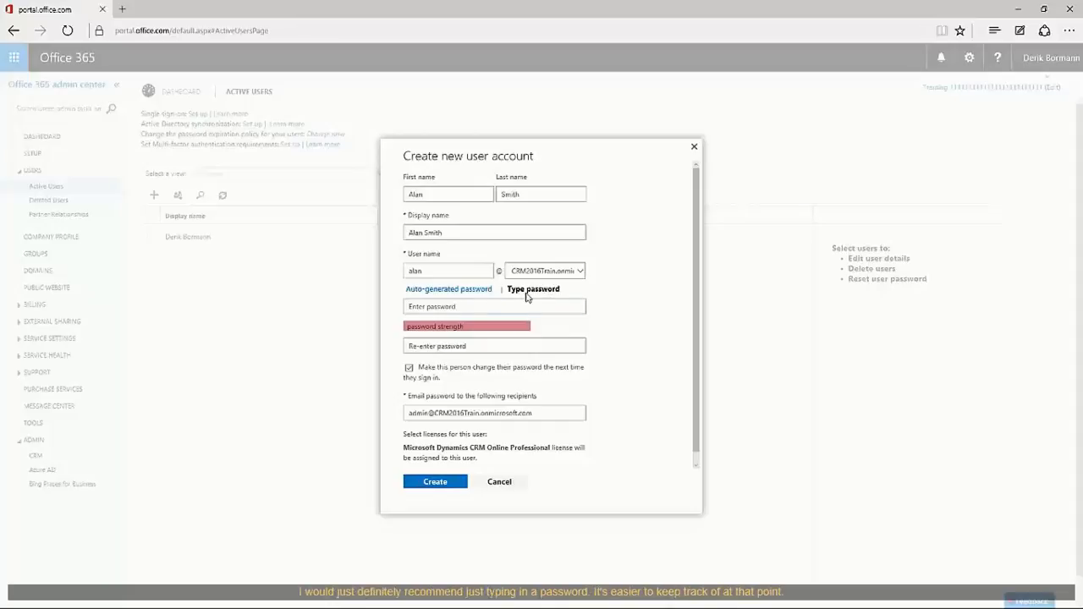
Enter and confirm a strong password, and turn off the forced password change at next sign-in.
left_click(463, 308)
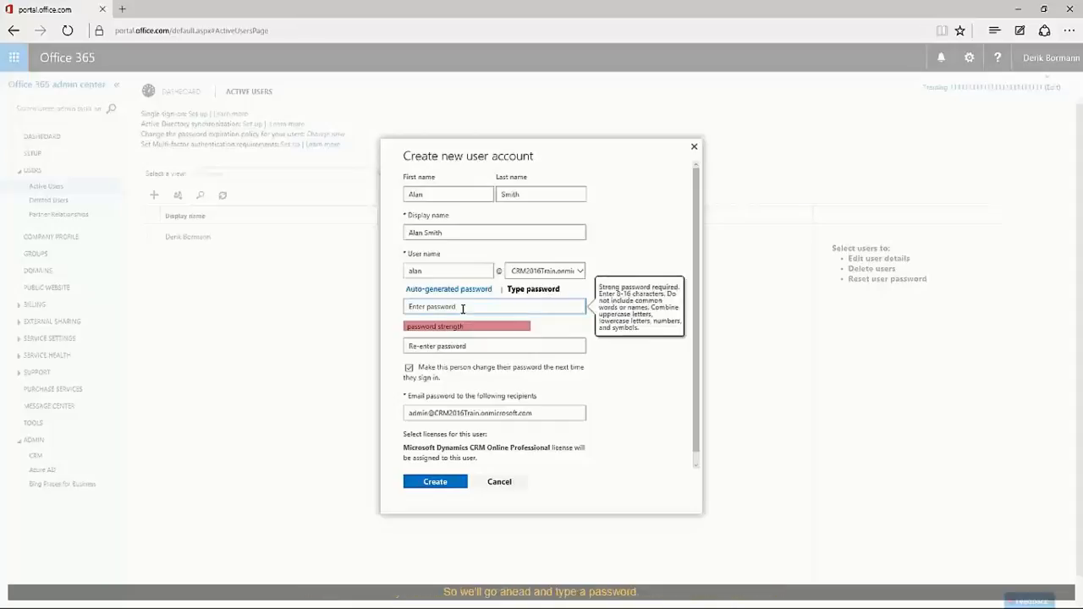
type("*****")
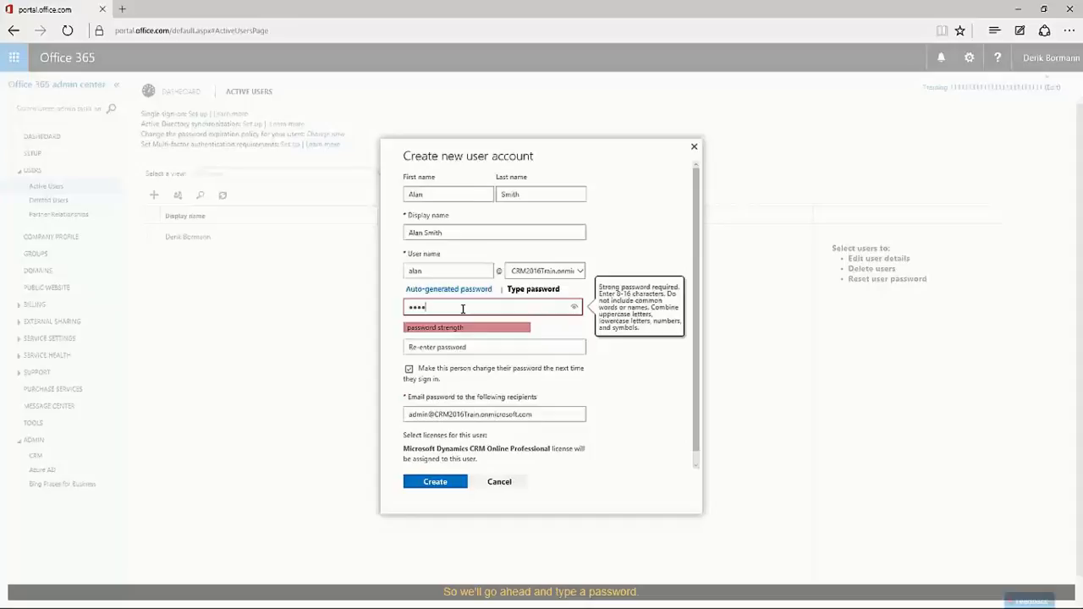
type("******")
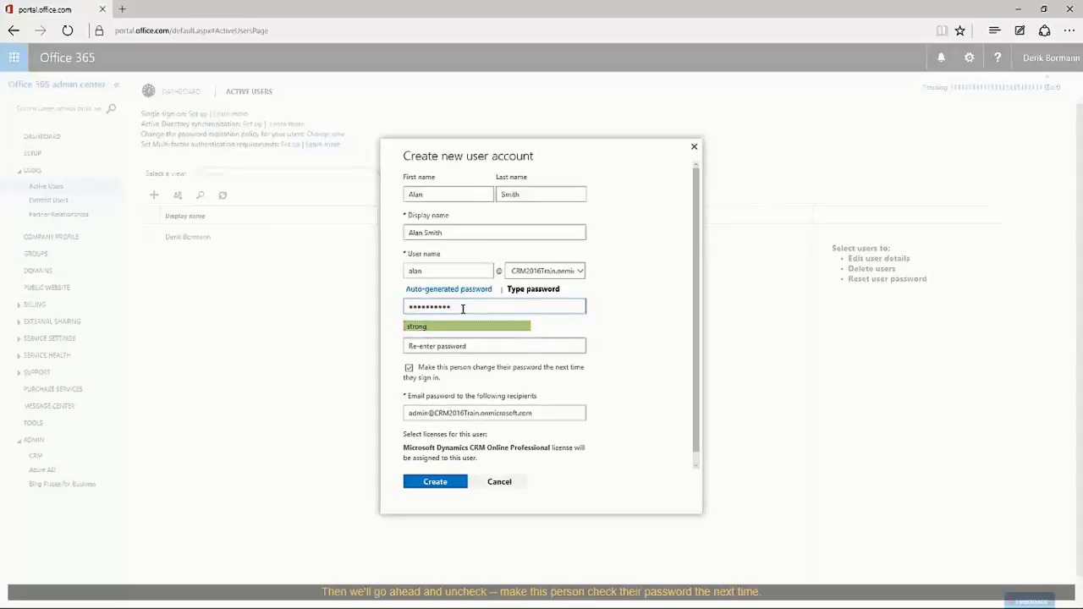
key("Tab")
type("****")
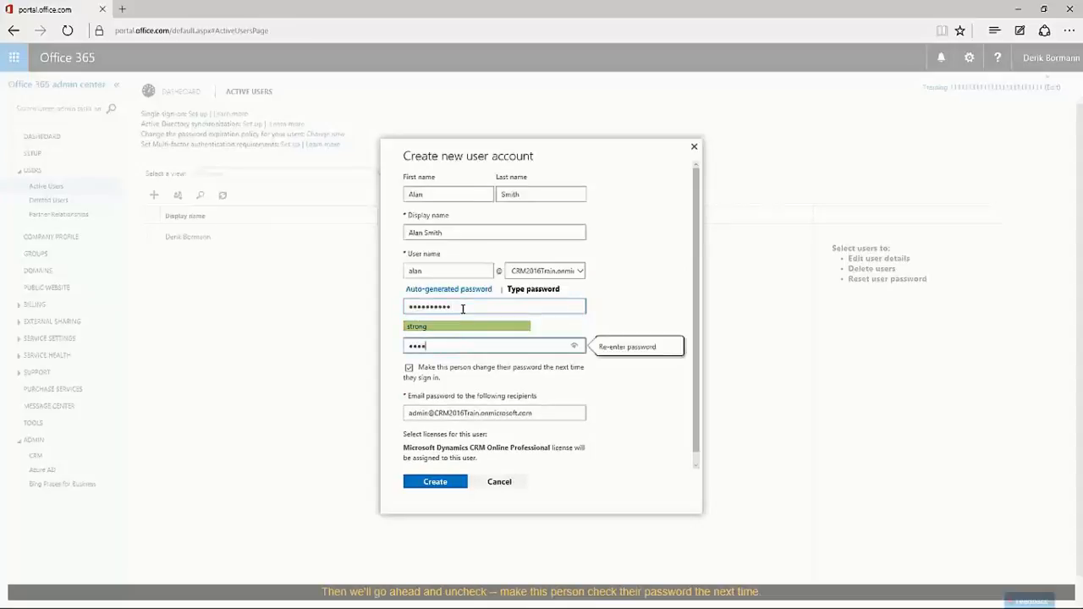
type("******")
key("Tab")
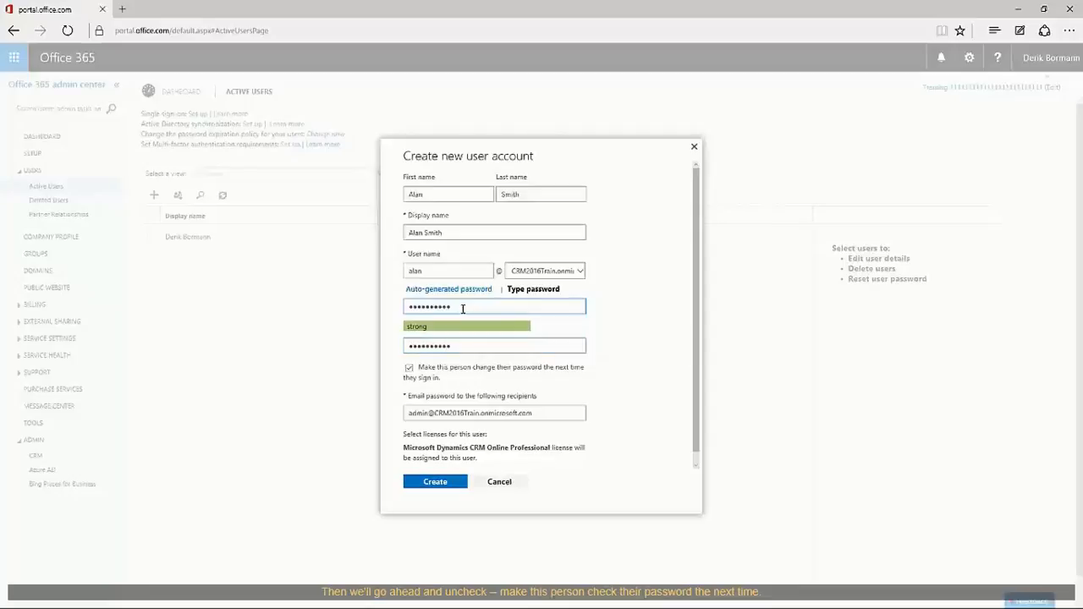
left_click(408, 369)
scroll(636, 349, "down", 1)
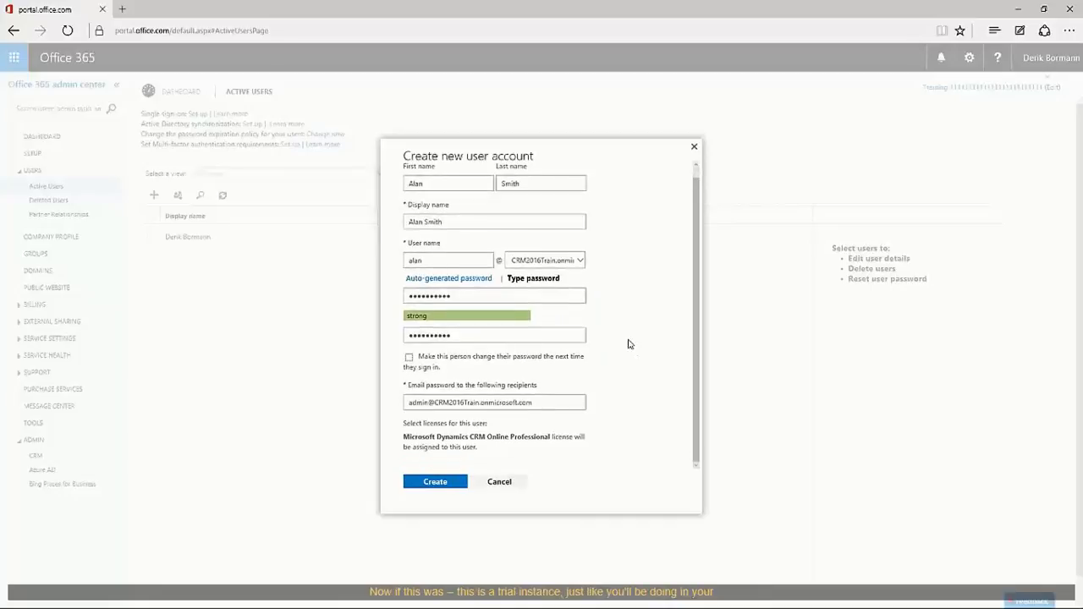
scroll(628, 345, "up", 1)
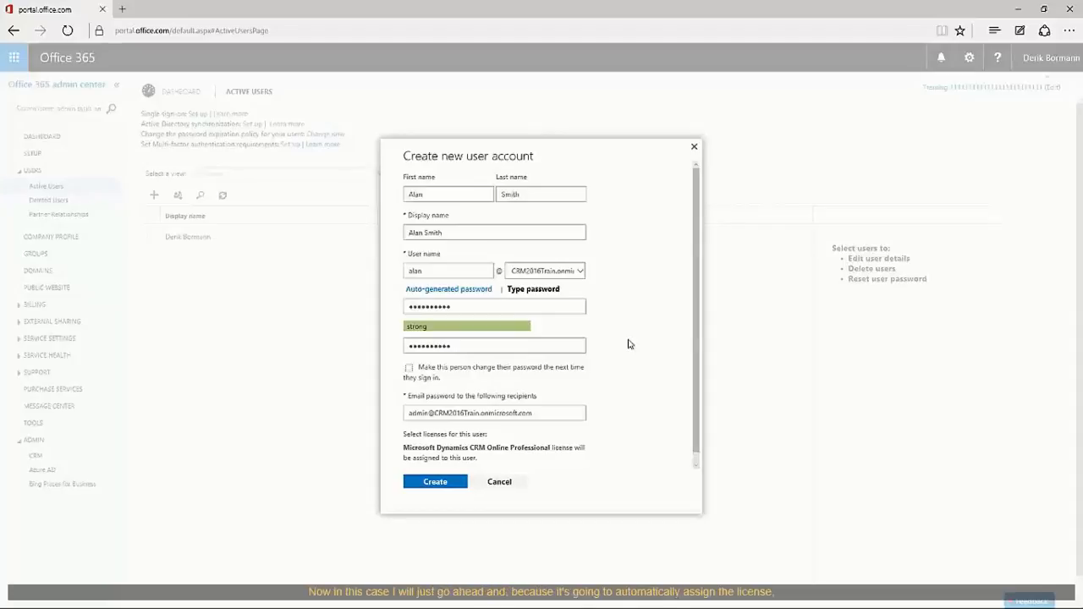
Create the user account and close the success confirmation.
left_click(441, 483)
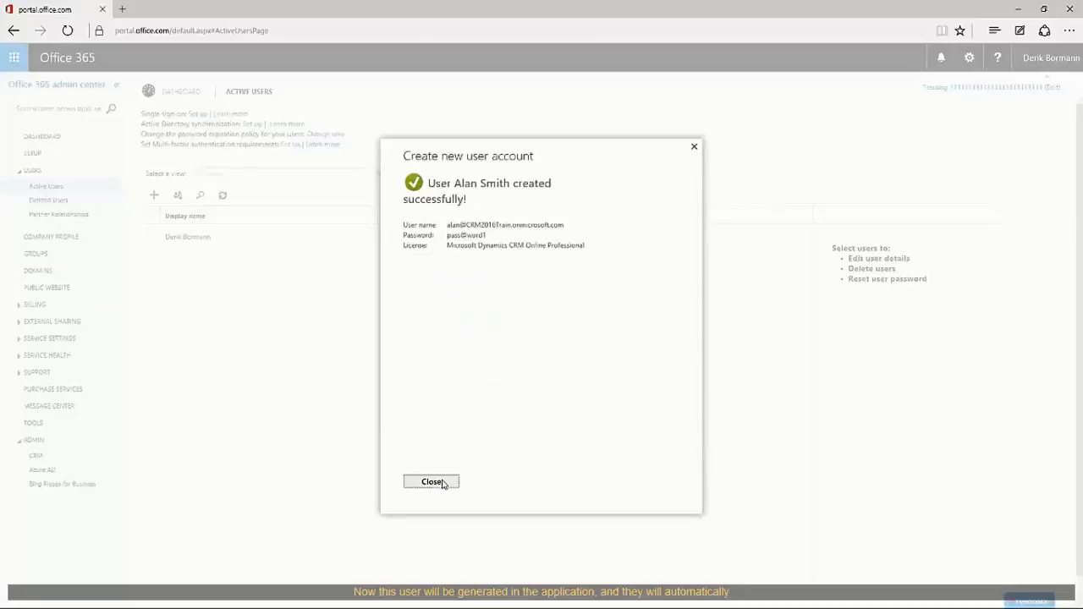
left_click(434, 482)
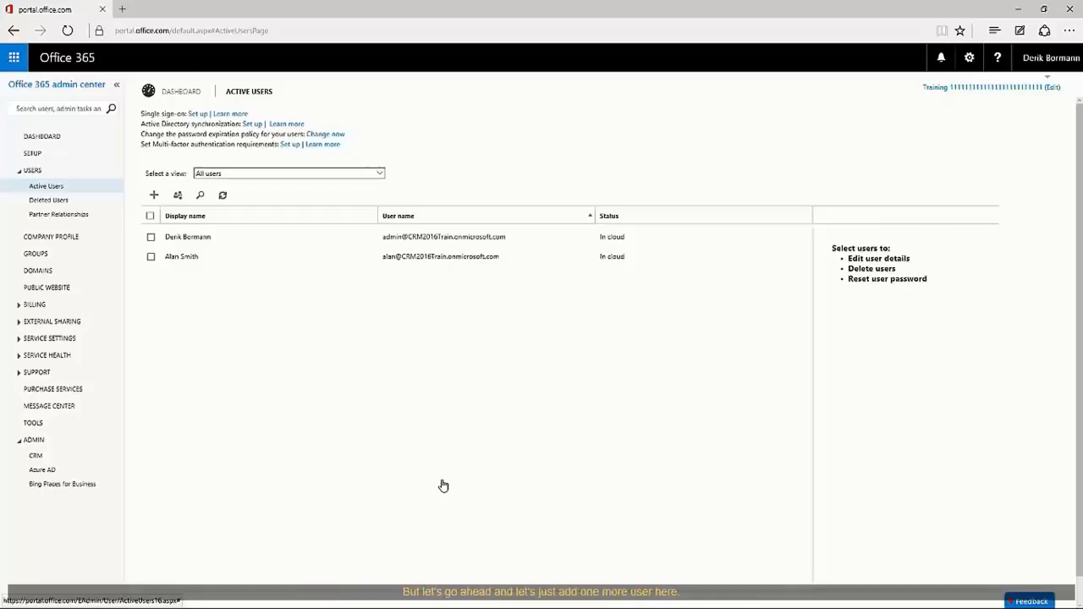
Start a second new user and enter their first name, last name and user name.
left_click(155, 196)
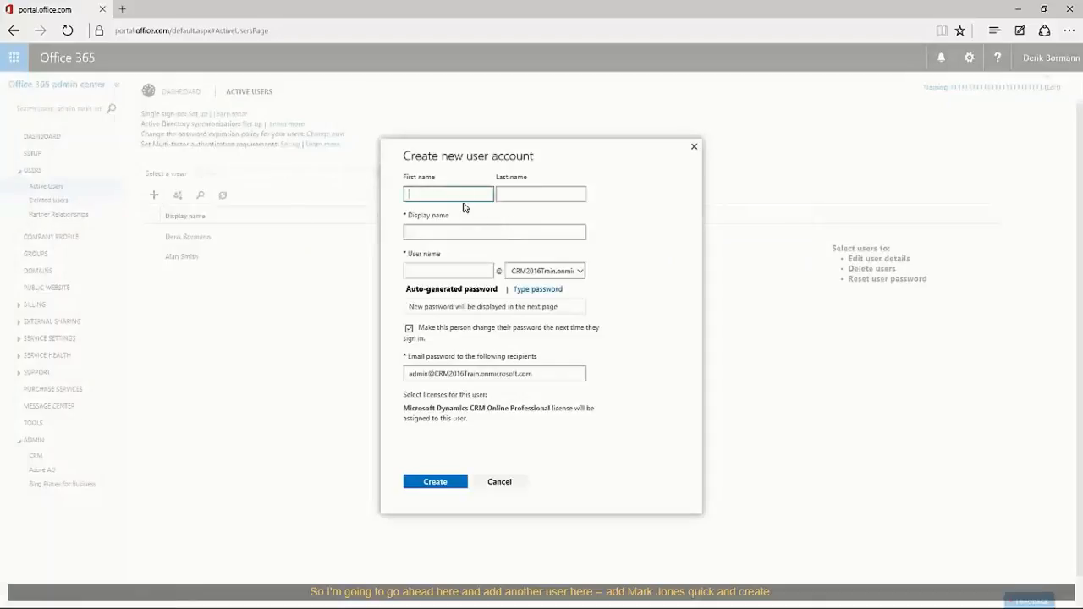
key("Tab")
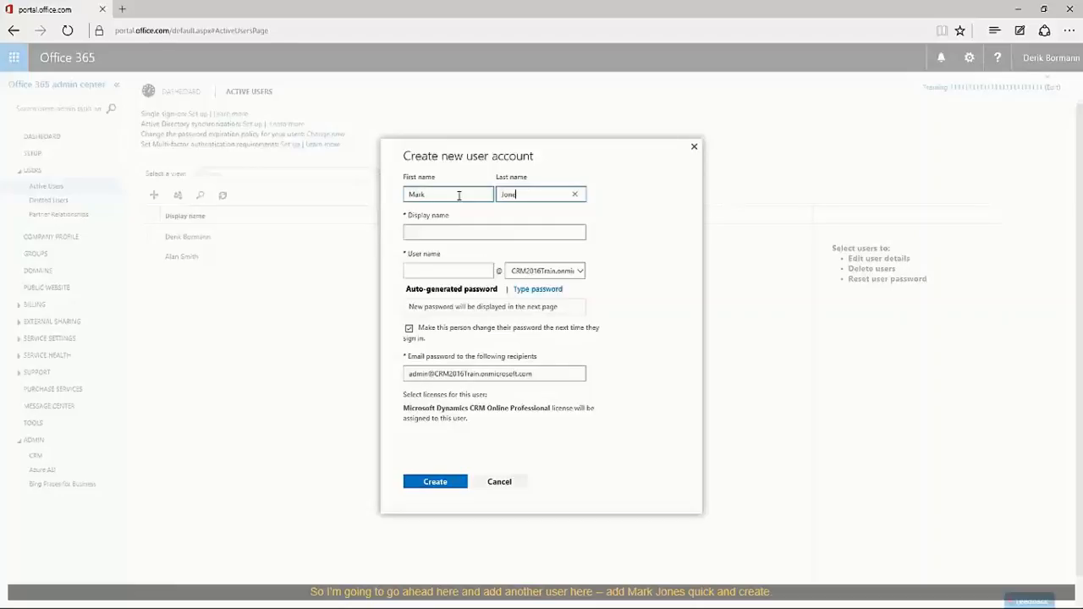
key("Tab")
key("Tab")
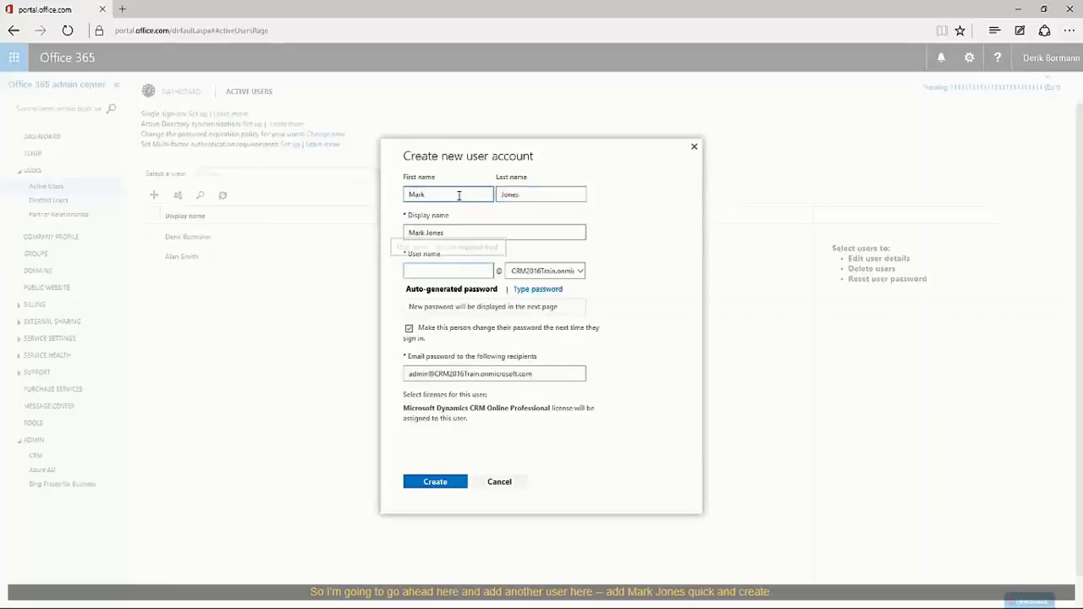
type("Mark")
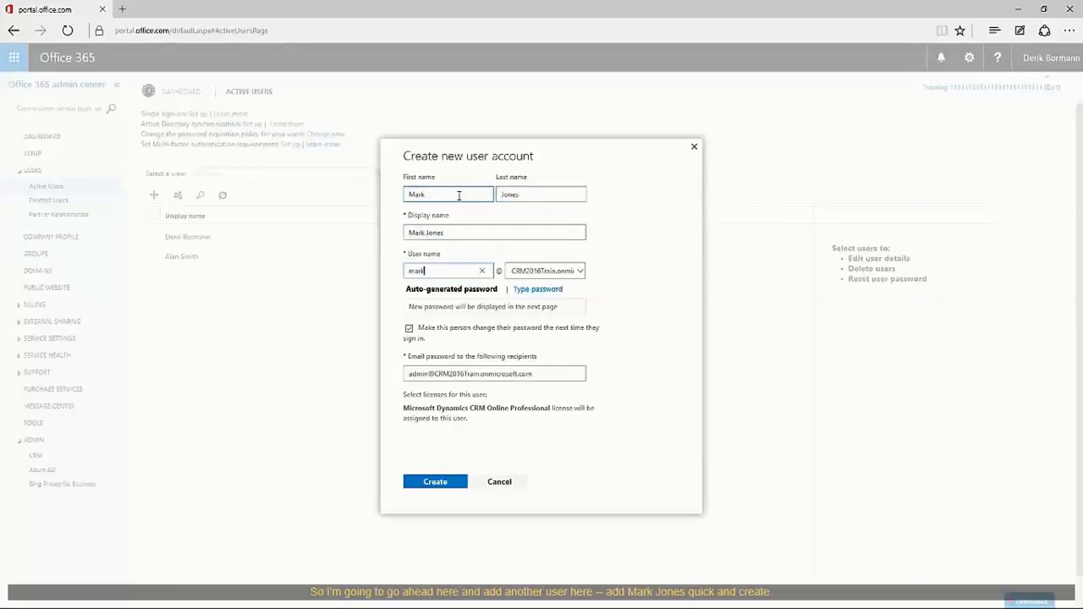
key("Tab")
Set a typed, confirmed password with no forced change, then create the account.
left_click(536, 289)
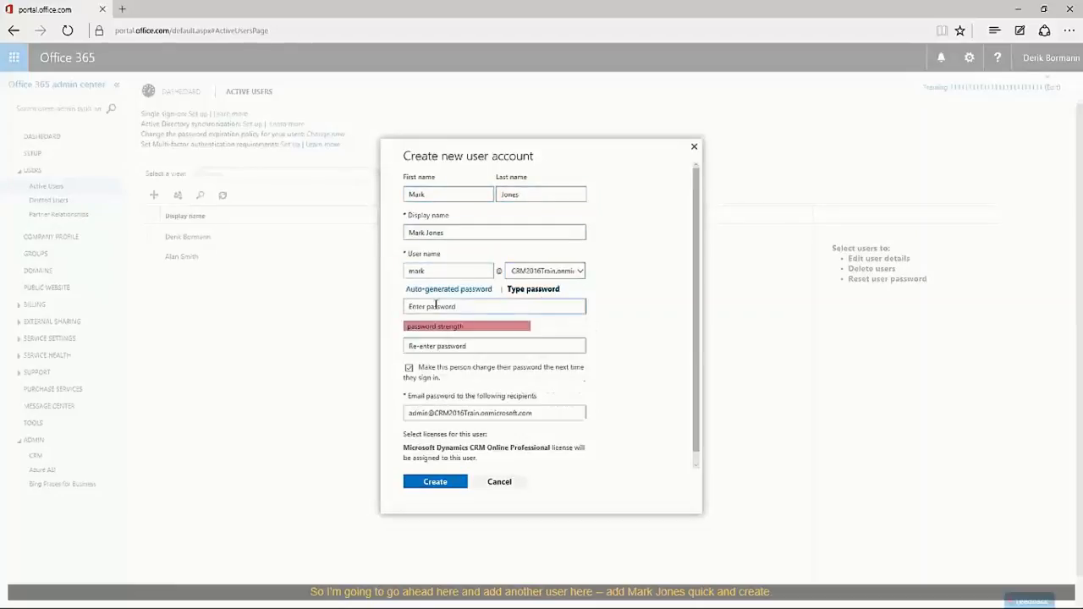
left_click(441, 306)
type("••••••")
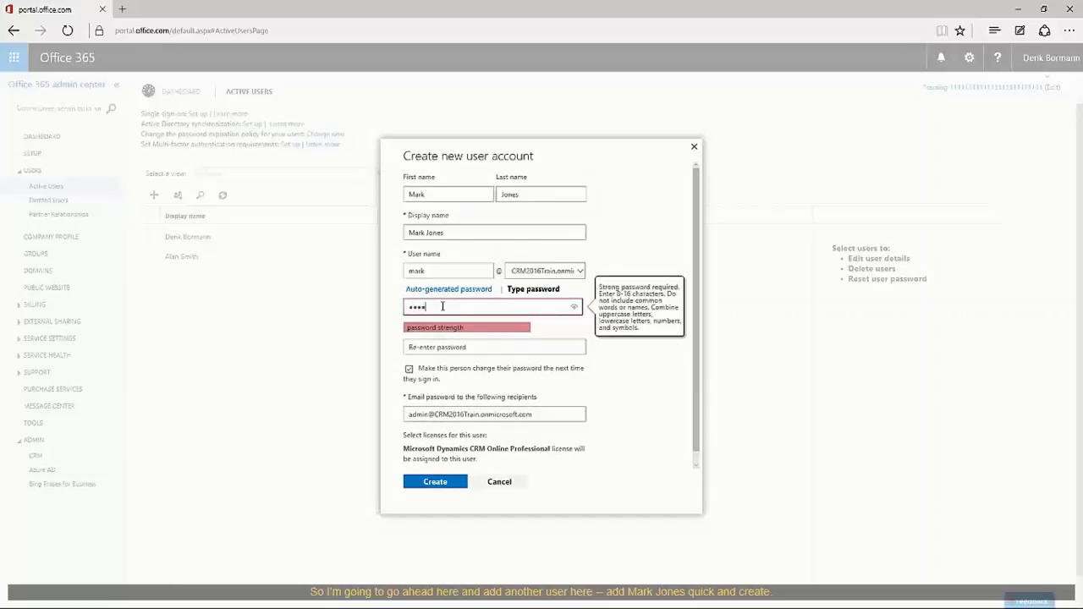
type("••••")
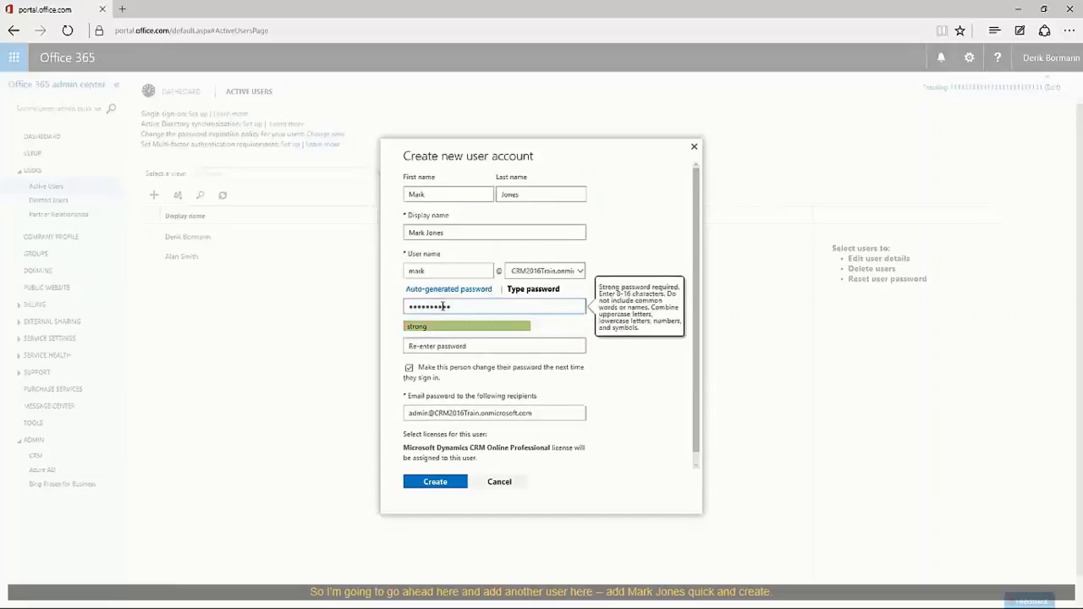
key("Tab")
type("••••")
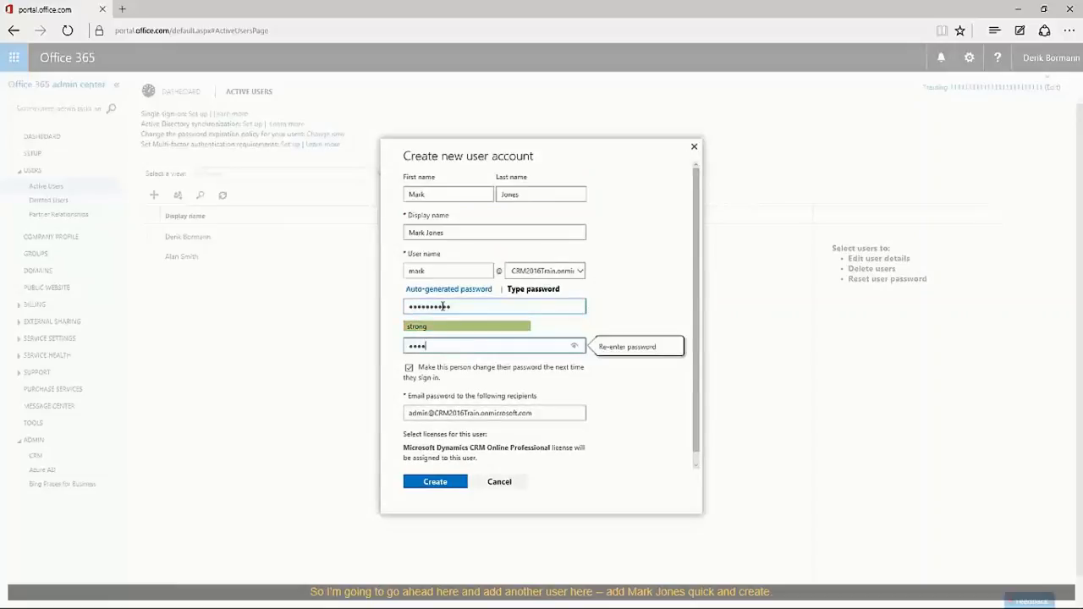
type("•••••••")
left_click(408, 369)
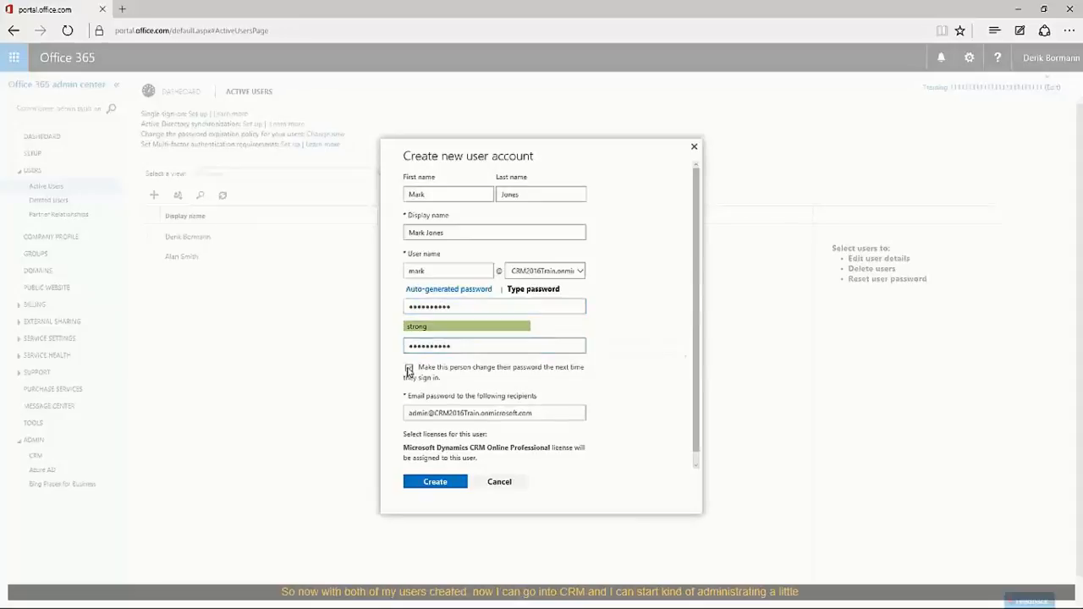
left_click(441, 483)
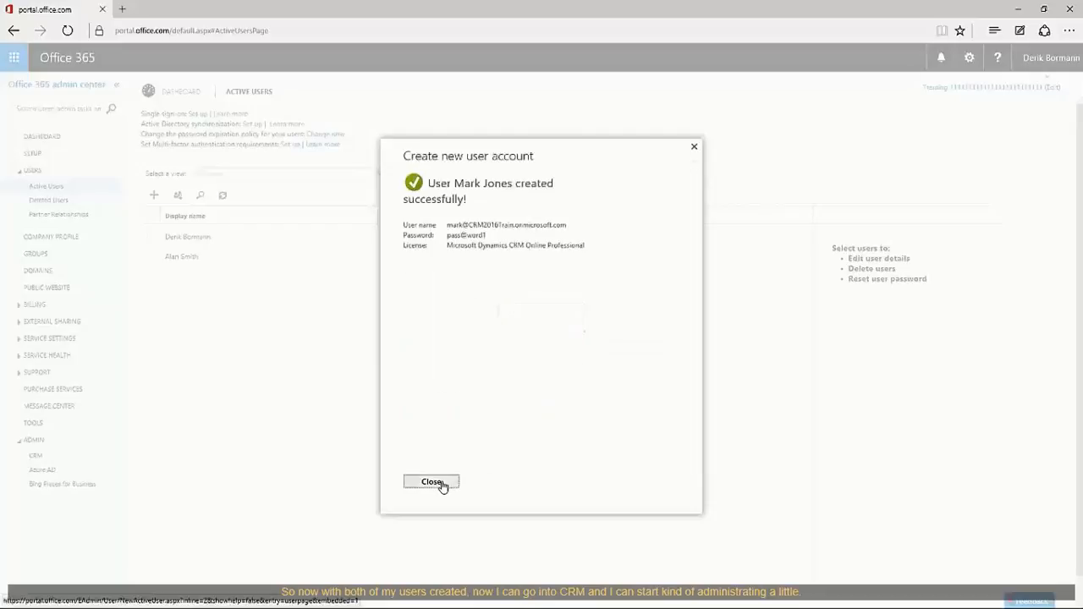
left_click(432, 482)
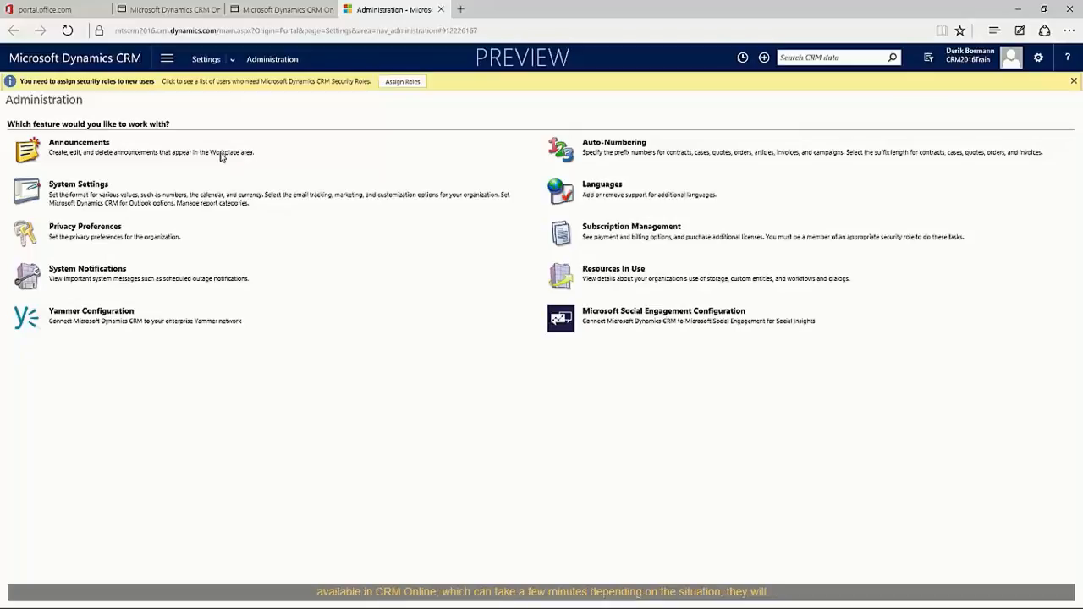
Show the users with no assigned security roles and select both new users.
left_click(403, 83)
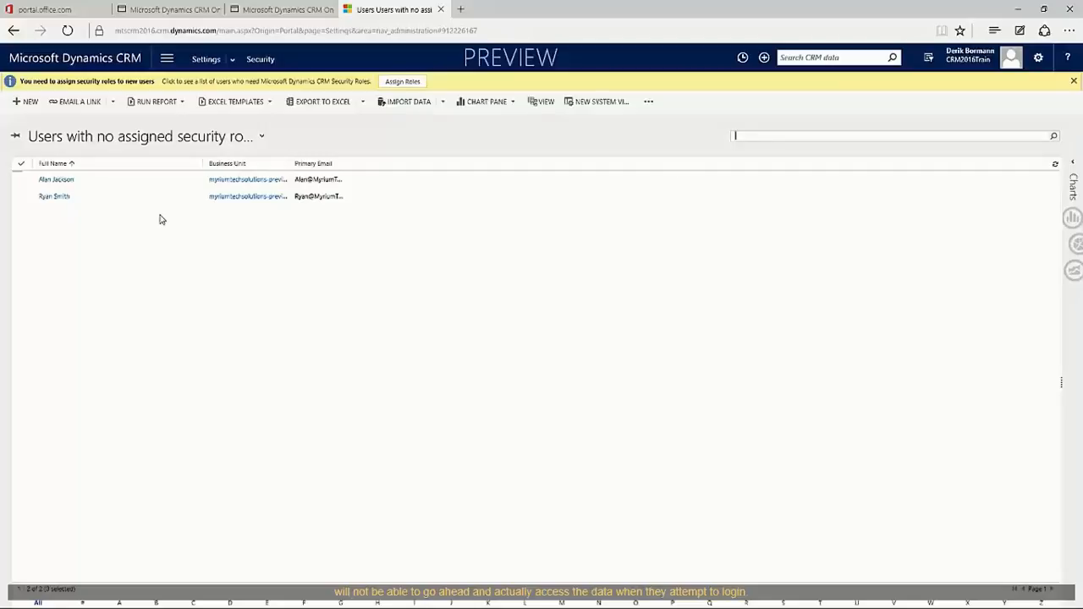
left_click(19, 185)
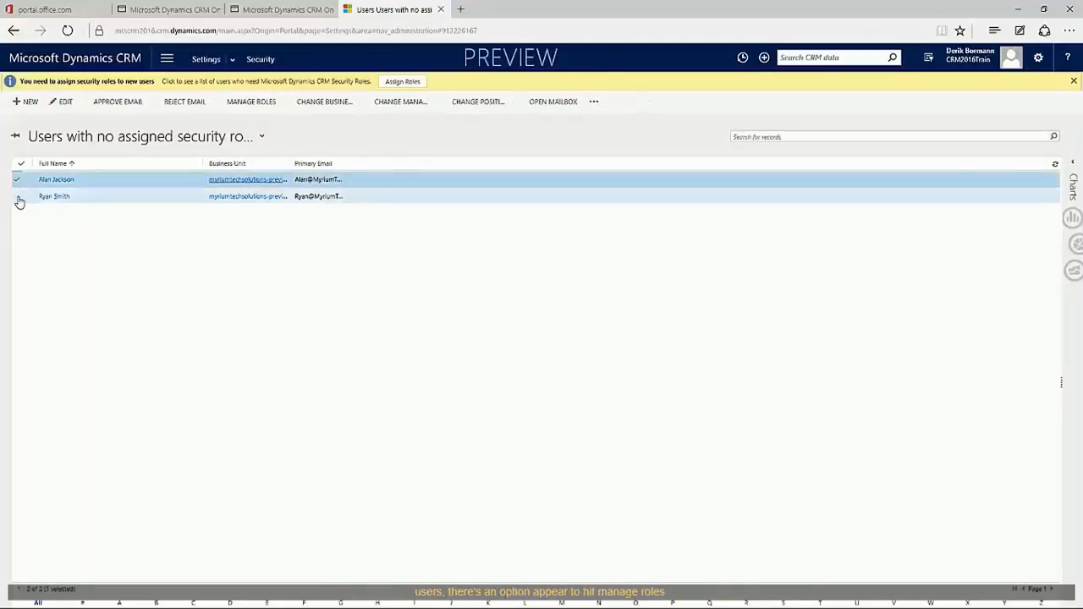
left_click(18, 196)
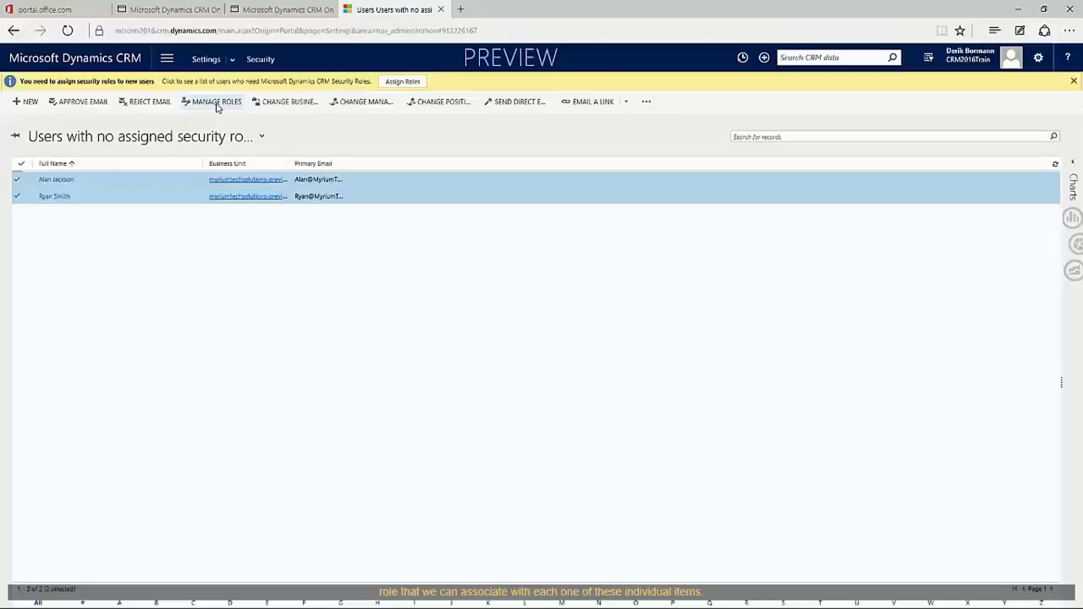
Open Manage Roles for both selected users and tick CSR Manager.
left_click(216, 103)
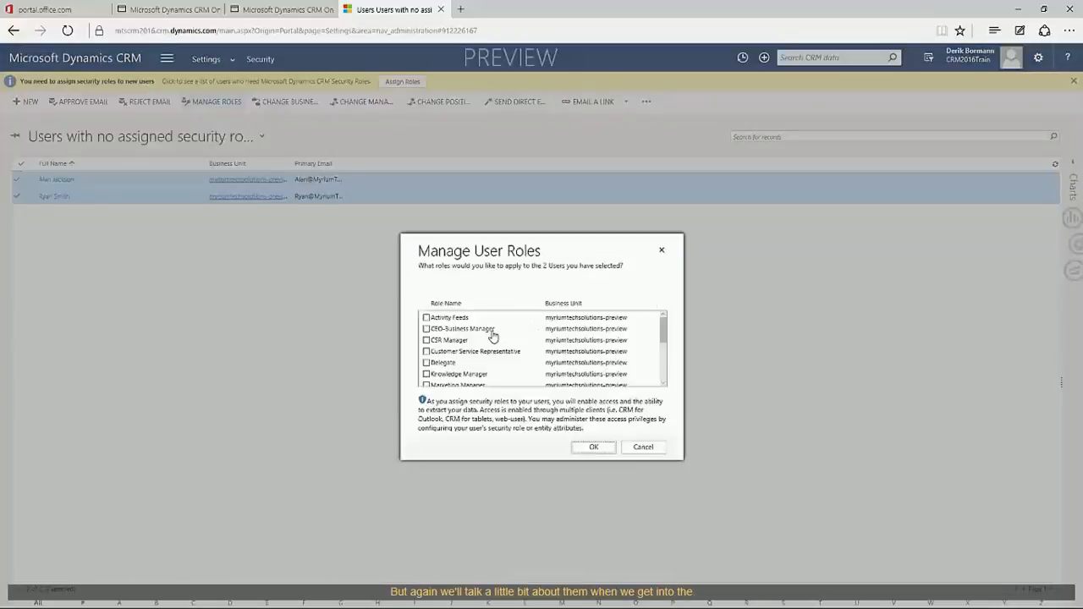
left_click(426, 342)
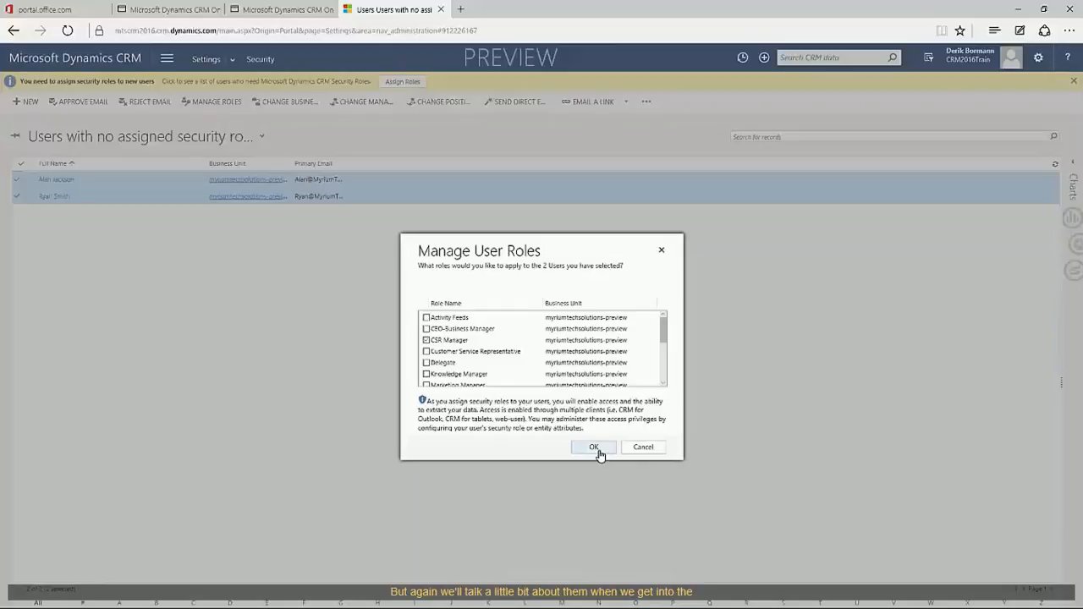